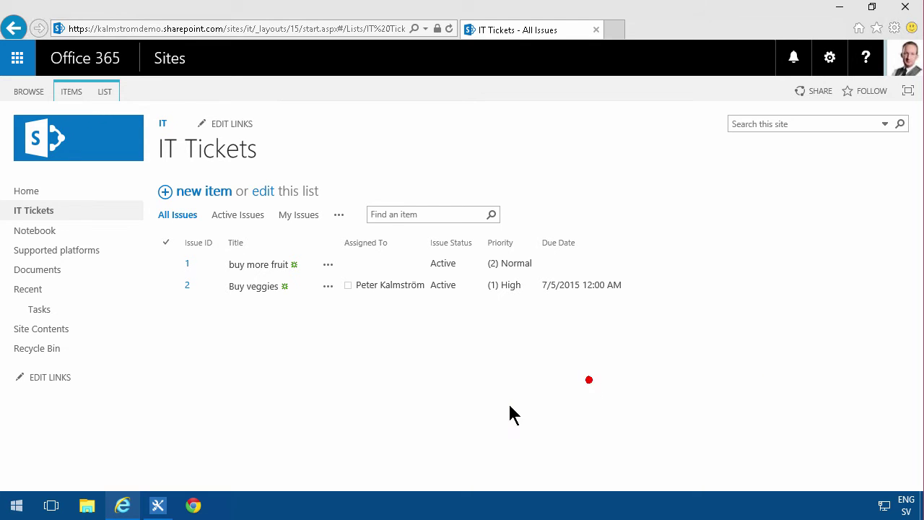
Switch to SharePoint Designer and create a SharePoint 2013 list workflow named "Email notifications" for the IT Tickets list.
{"action": "left_click", "coordinate": [156, 505]}
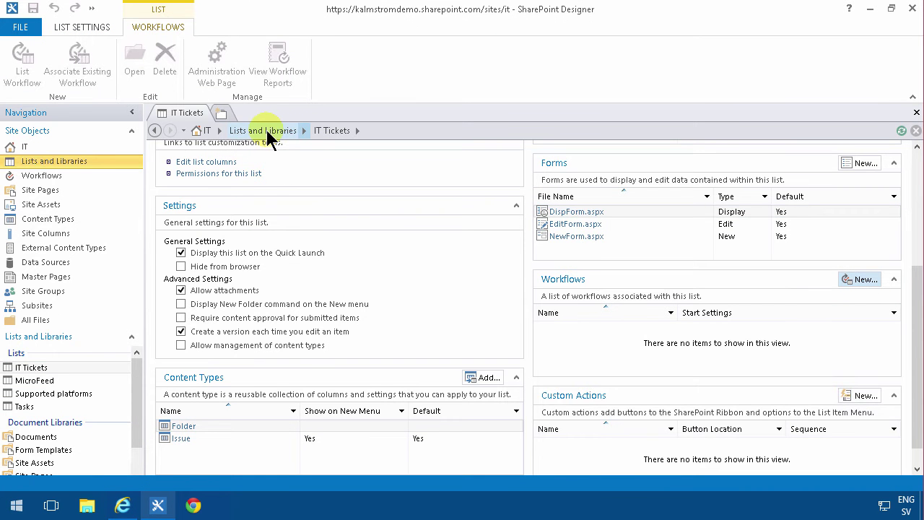
{"action": "scroll", "coordinate": [379, 270], "scroll_direction": "up", "scroll_amount": 5}
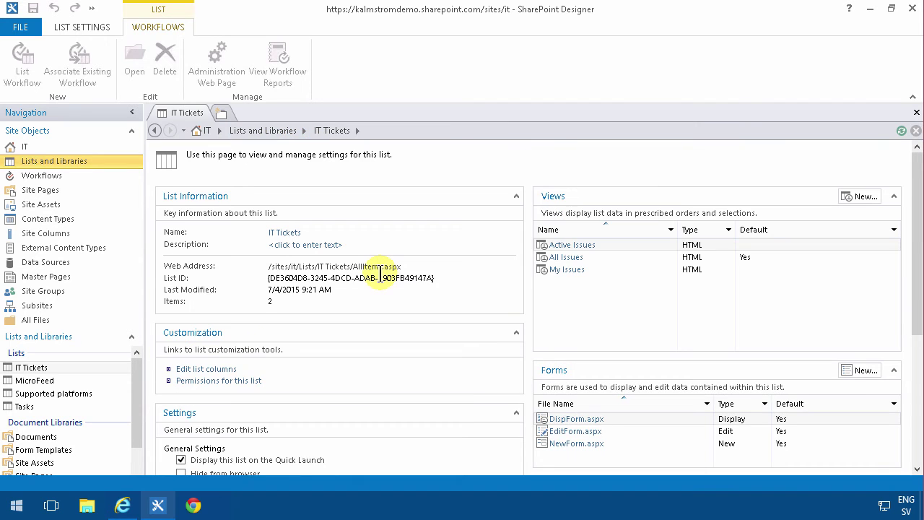
{"action": "scroll", "coordinate": [367, 335], "scroll_direction": "down", "scroll_amount": 5}
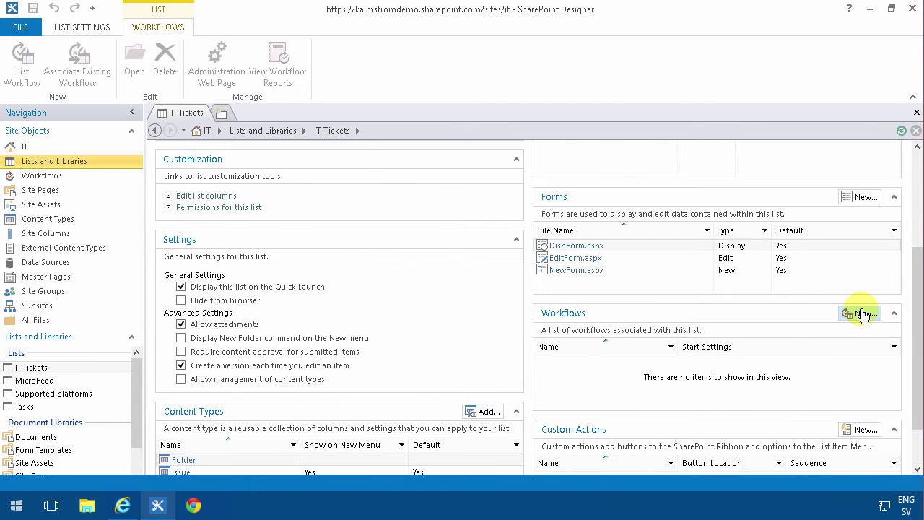
{"action": "left_click", "coordinate": [864, 313]}
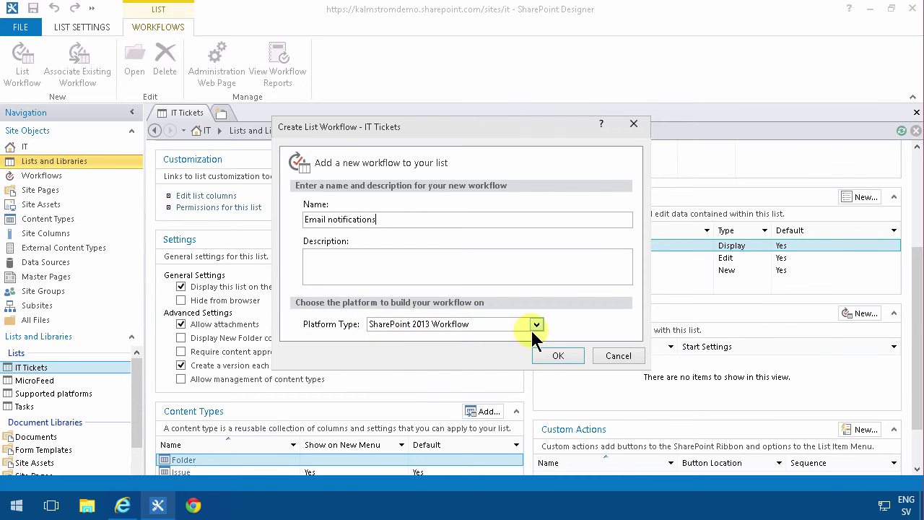
{"action": "left_click", "coordinate": [558, 355]}
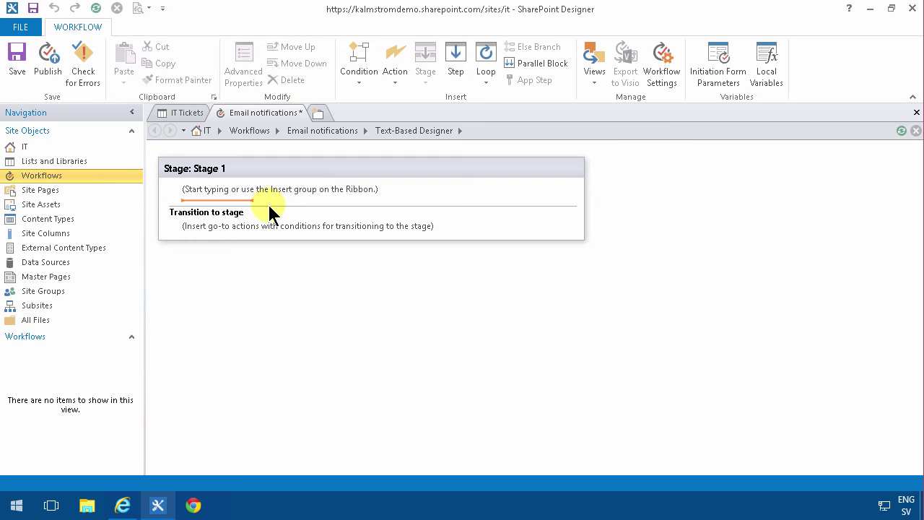
{"action": "left_click", "coordinate": [597, 85]}
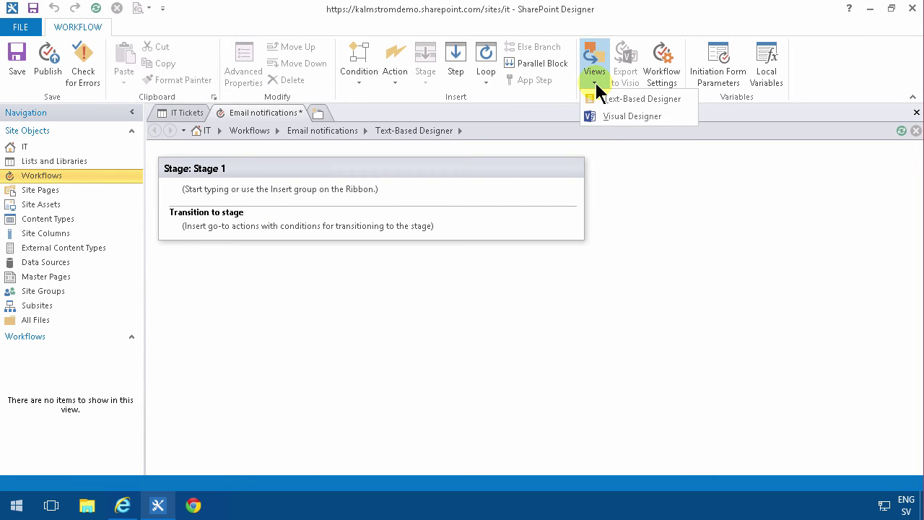
{"action": "left_click", "coordinate": [325, 194]}
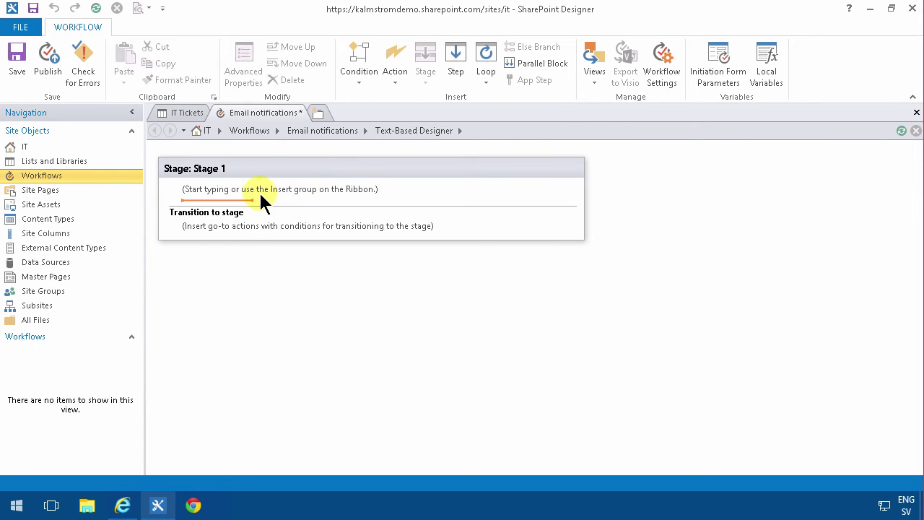
{"action": "left_click", "coordinate": [233, 226]}
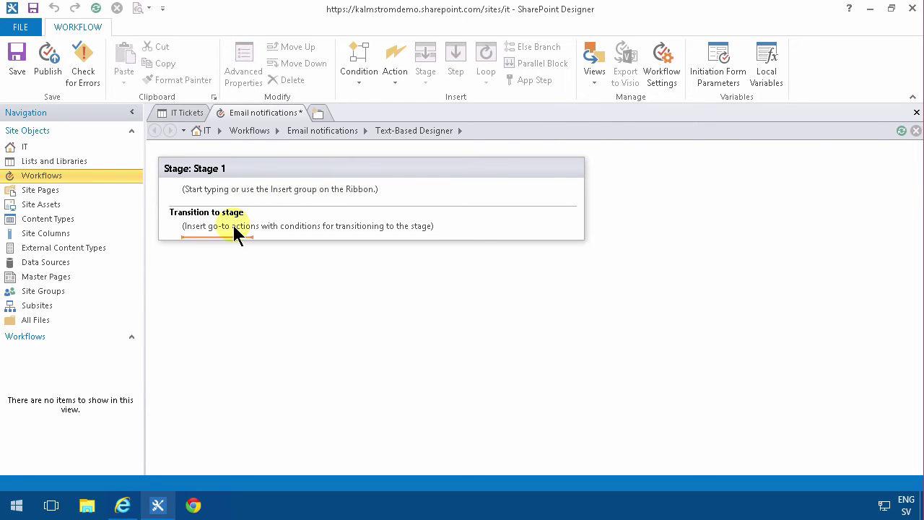
Rename the workflow's first stage as "Send email".
{"action": "left_click", "coordinate": [221, 167]}
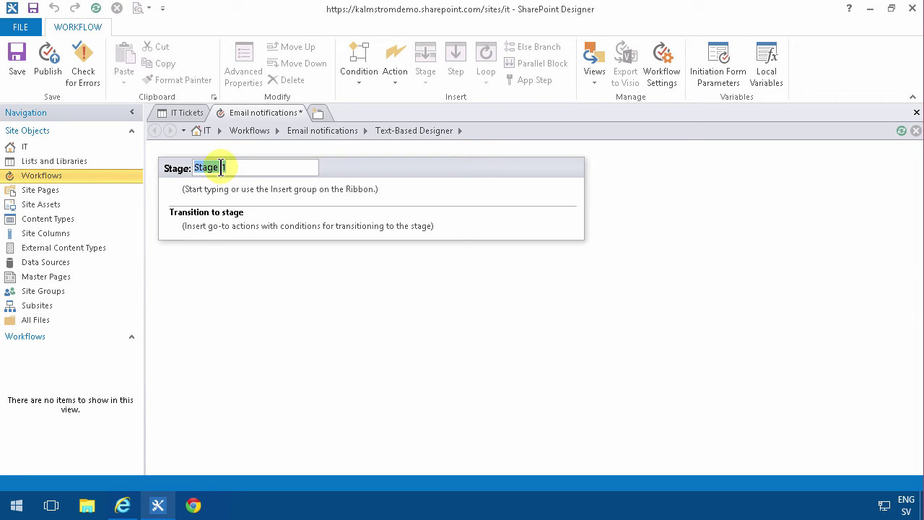
{"action": "type", "text": "Send"}
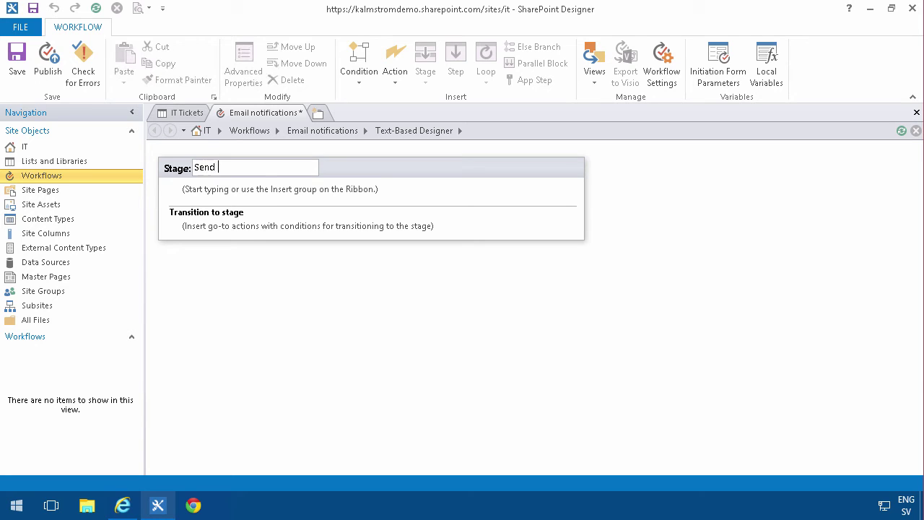
{"action": "type", "text": " email"}
Insert a Go to action in the stage's transition section and set its target to End of Workflow.
{"action": "left_click", "coordinate": [257, 226]}
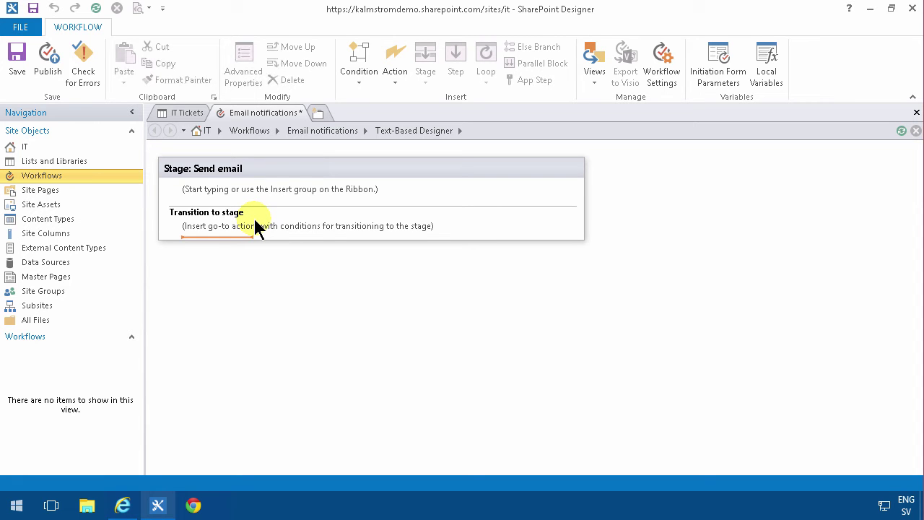
{"action": "type", "text": "go"}
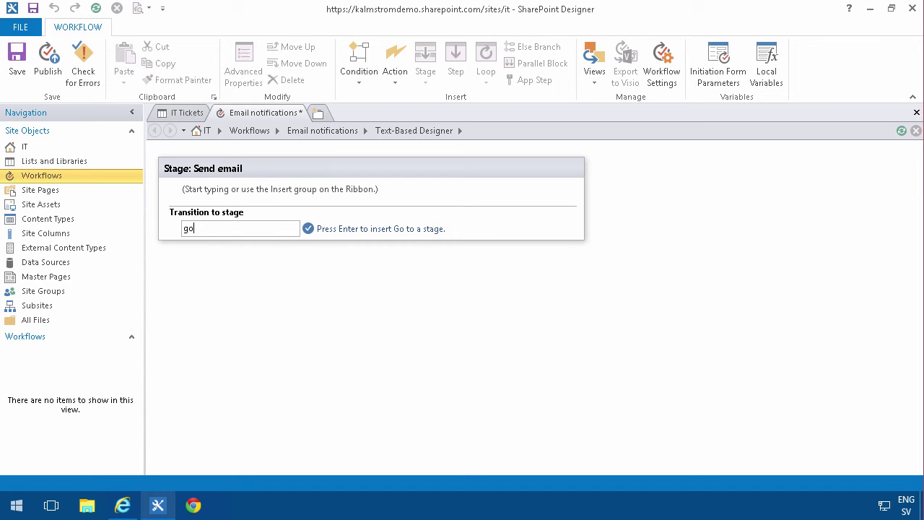
{"action": "key", "text": "Return"}
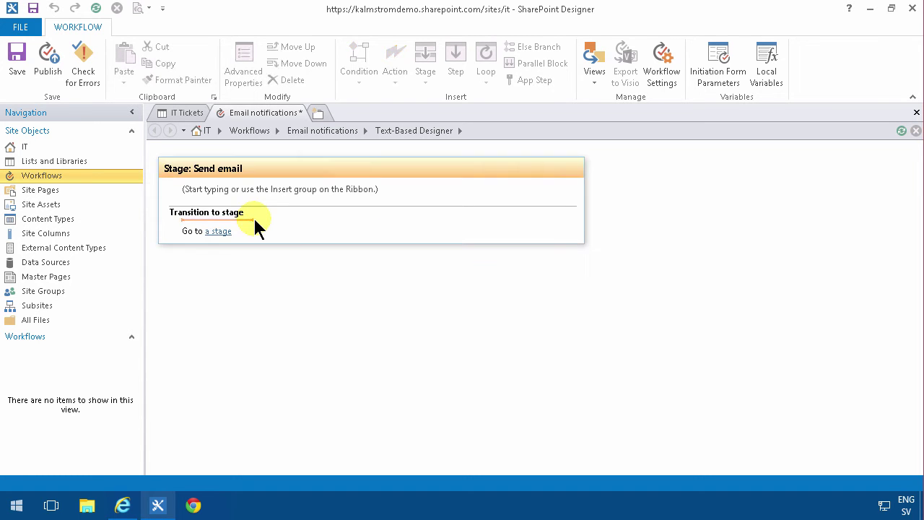
{"action": "left_click", "coordinate": [211, 230]}
{"action": "left_click", "coordinate": [219, 229]}
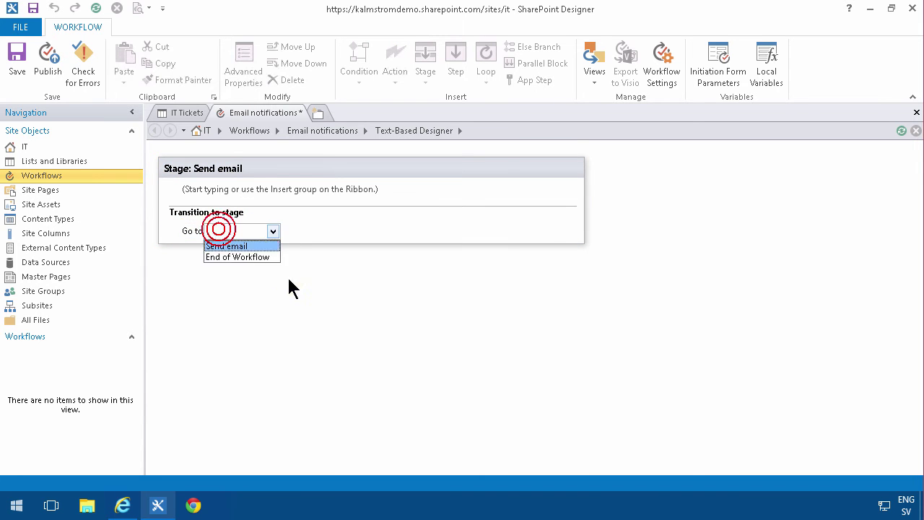
{"action": "left_click", "coordinate": [241, 256]}
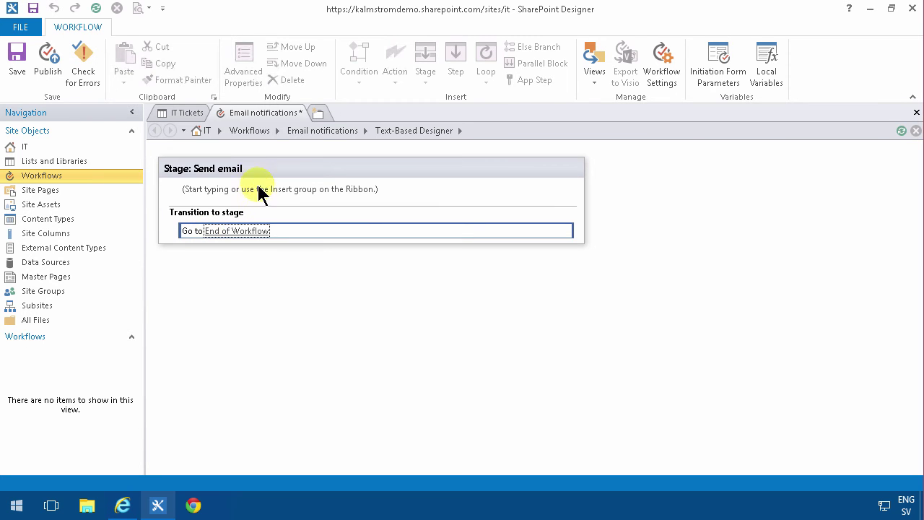
Set the workflow to start automatically when an item is created or changed, and return to editing the workflow.
{"action": "left_click", "coordinate": [313, 130]}
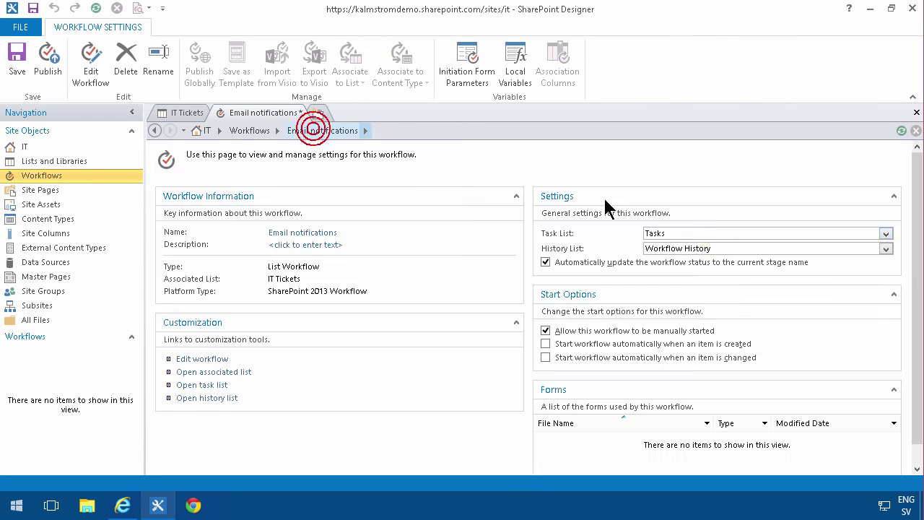
{"action": "left_click", "coordinate": [545, 357]}
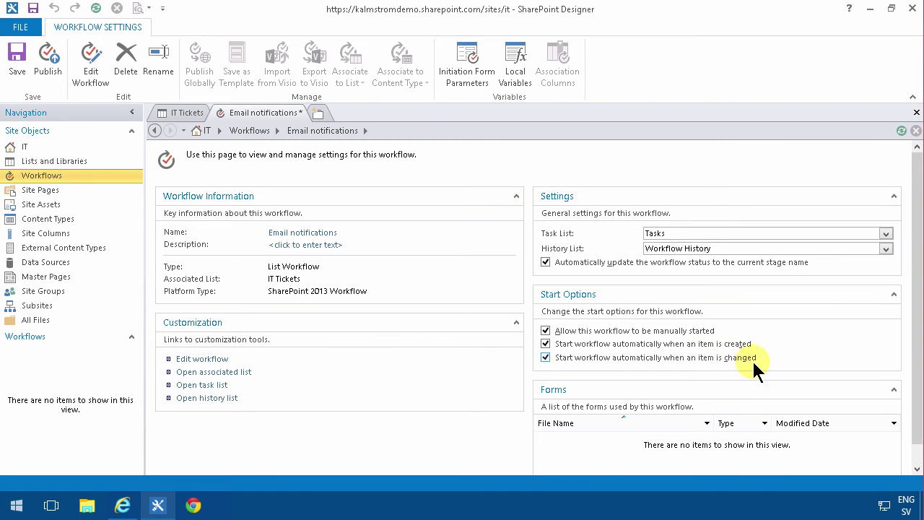
{"action": "left_click", "coordinate": [215, 359]}
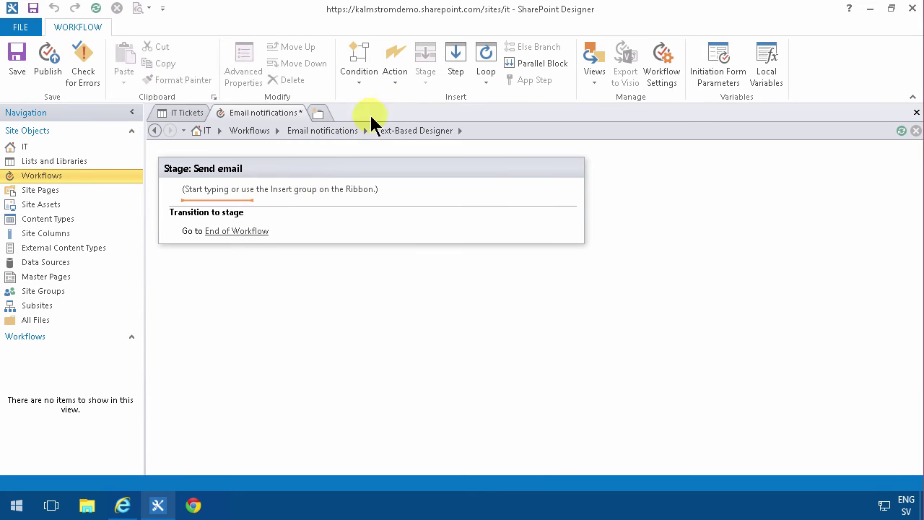
Insert an "If any value equals value" condition in the Send email stage.
{"action": "left_click", "coordinate": [392, 82]}
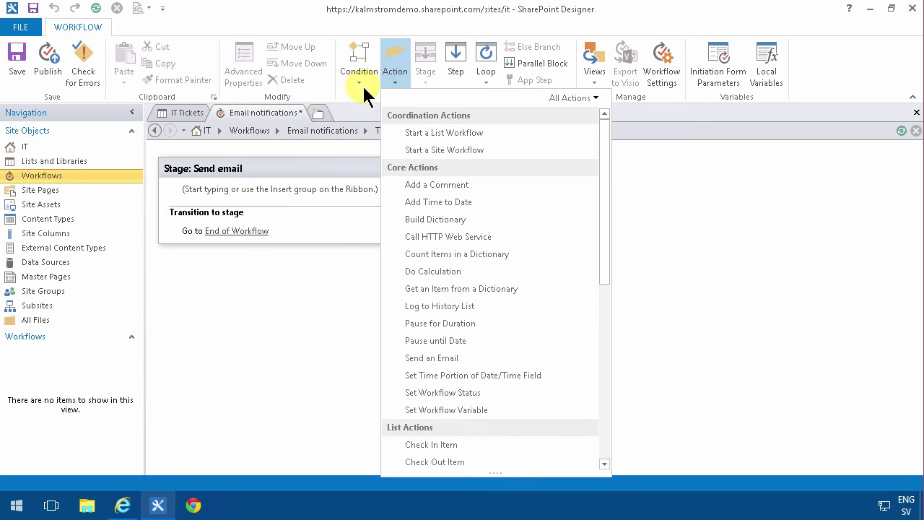
{"action": "left_click", "coordinate": [361, 86]}
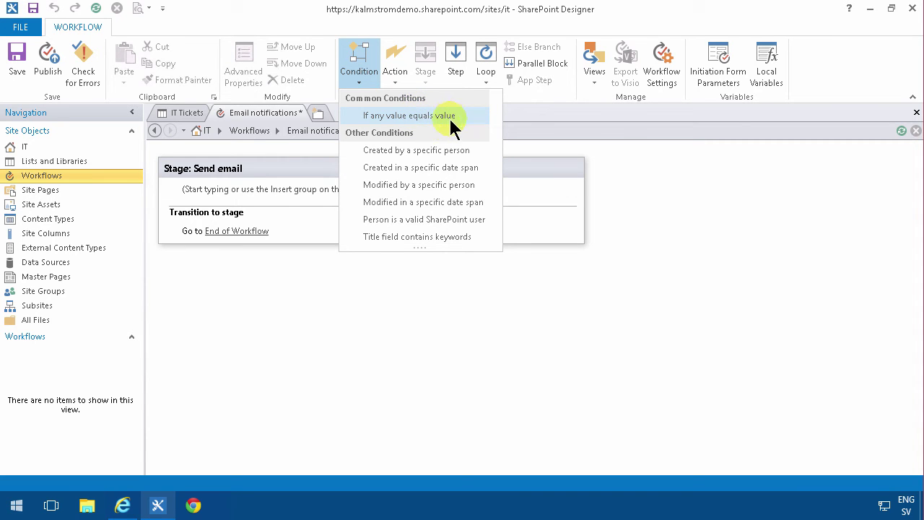
{"action": "left_click", "coordinate": [394, 115]}
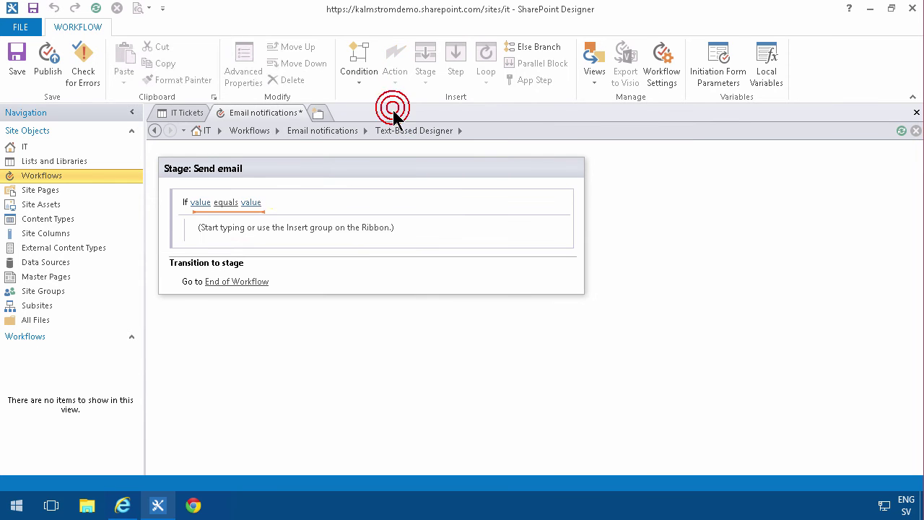
Define the condition so that the current item's Priority field equals (1) High.
{"action": "left_click", "coordinate": [200, 202]}
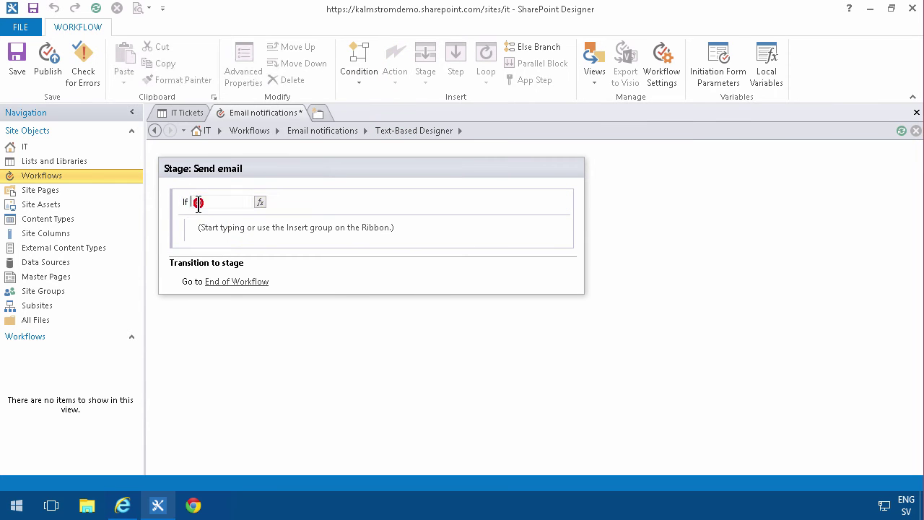
{"action": "left_click", "coordinate": [261, 202]}
{"action": "left_click", "coordinate": [487, 252]}
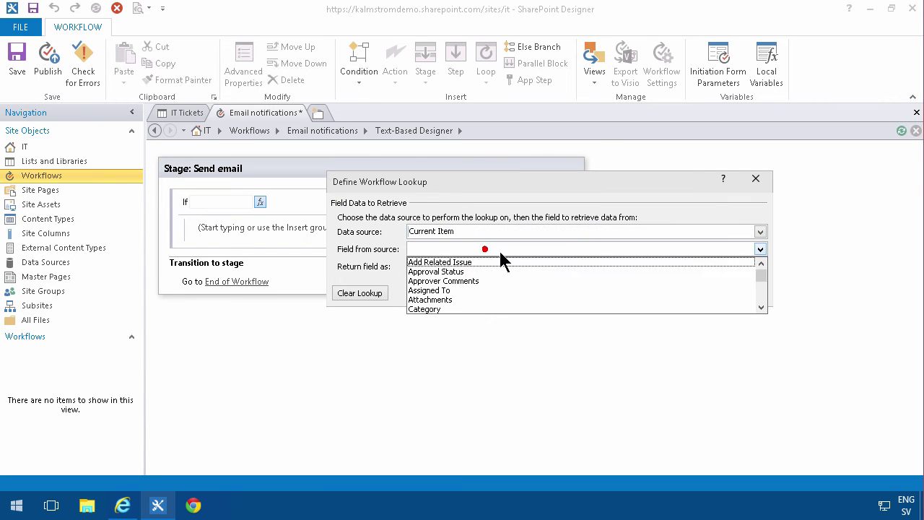
{"action": "left_click_drag", "start_coordinate": [762, 268], "coordinate": [762, 291]}
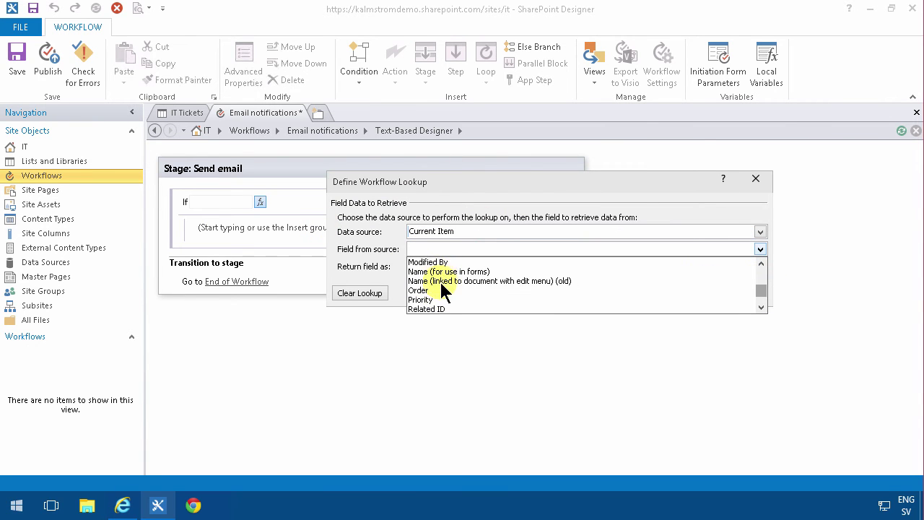
{"action": "left_click", "coordinate": [436, 299]}
{"action": "left_click", "coordinate": [654, 297]}
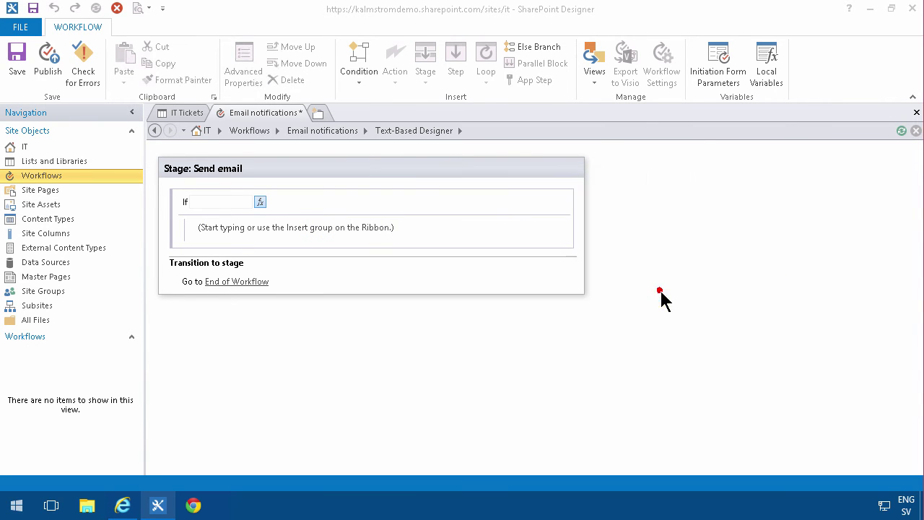
{"action": "left_click", "coordinate": [311, 203]}
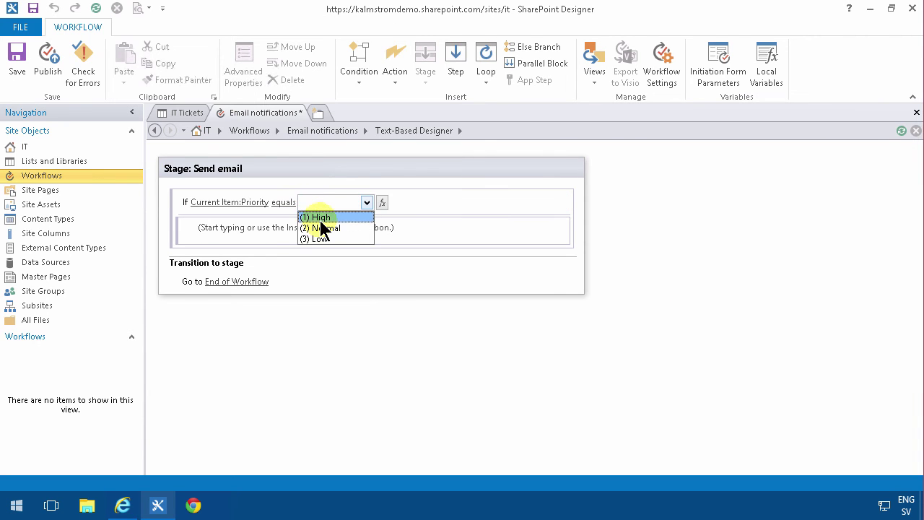
{"action": "left_click", "coordinate": [318, 216]}
Insert a Send an Email action inside the high-priority condition.
{"action": "left_click", "coordinate": [274, 231]}
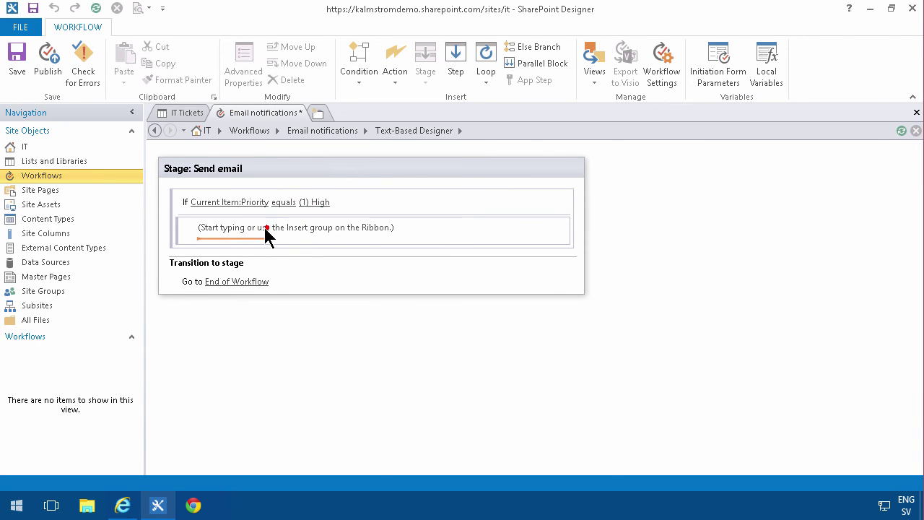
{"action": "left_click", "coordinate": [390, 76]}
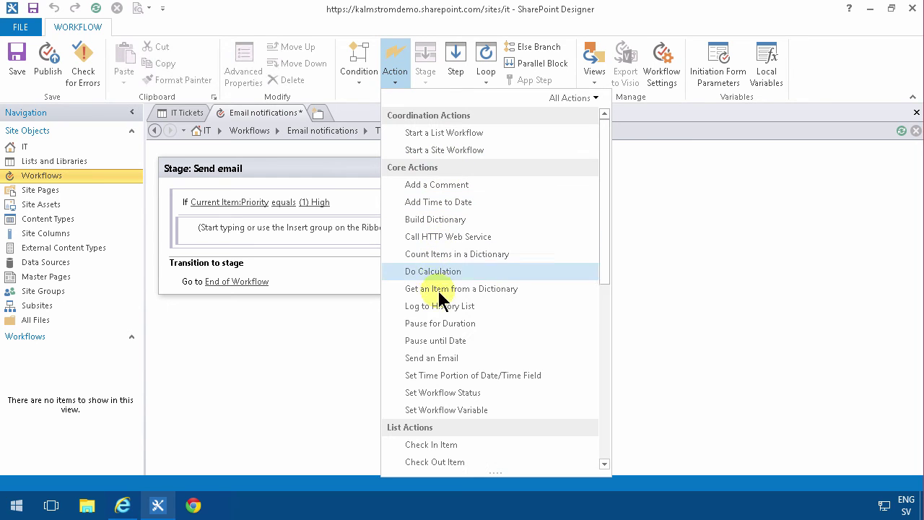
{"action": "scroll", "coordinate": [505, 377], "scroll_direction": "down", "scroll_amount": 1}
{"action": "scroll", "coordinate": [503, 369], "scroll_direction": "down", "scroll_amount": 3}
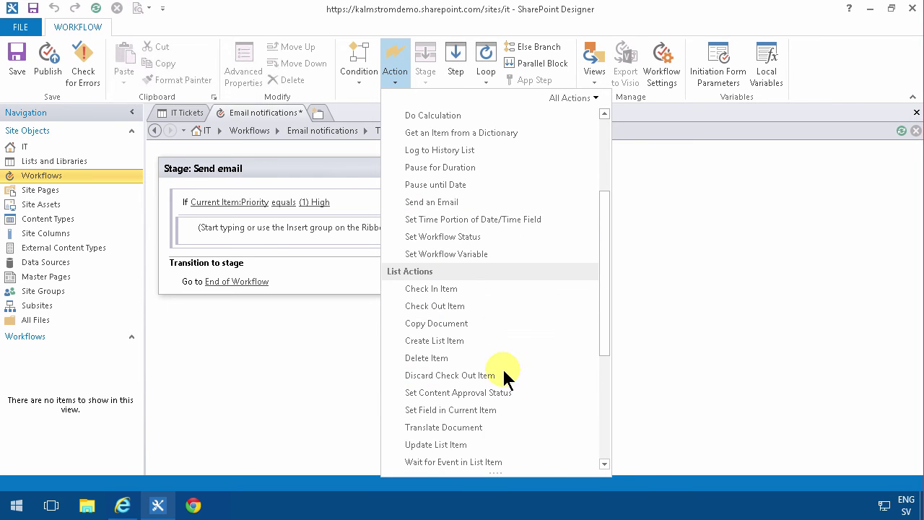
{"action": "scroll", "coordinate": [491, 353], "scroll_direction": "up", "scroll_amount": 4}
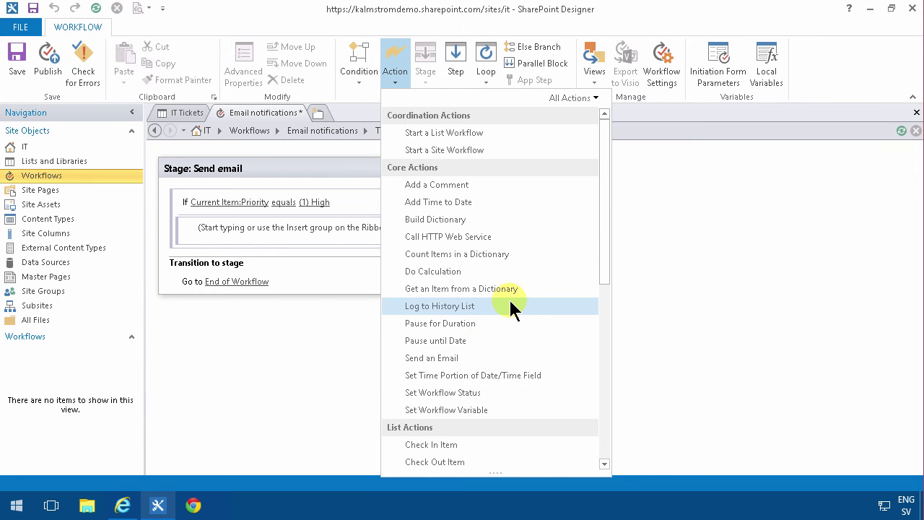
{"action": "scroll", "coordinate": [509, 302], "scroll_direction": "down", "scroll_amount": 4}
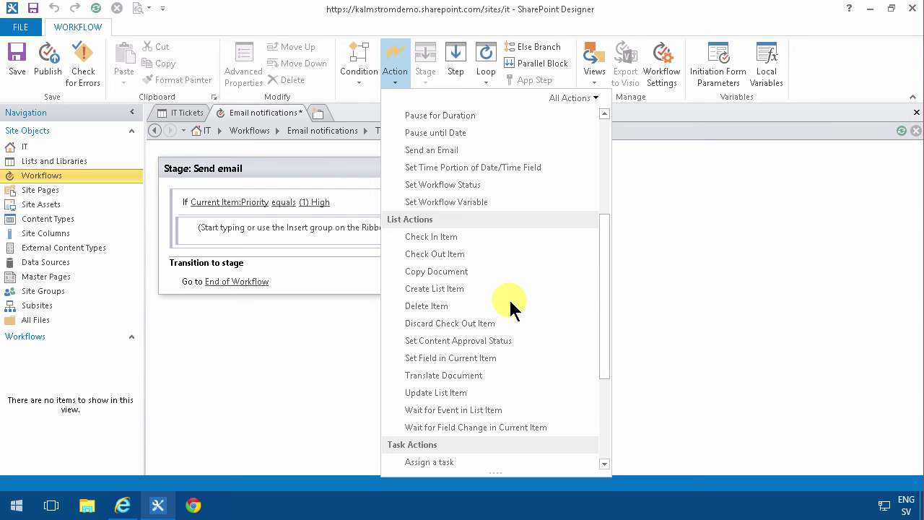
{"action": "scroll", "coordinate": [509, 305], "scroll_direction": "up", "scroll_amount": 2}
{"action": "left_click", "coordinate": [445, 251]}
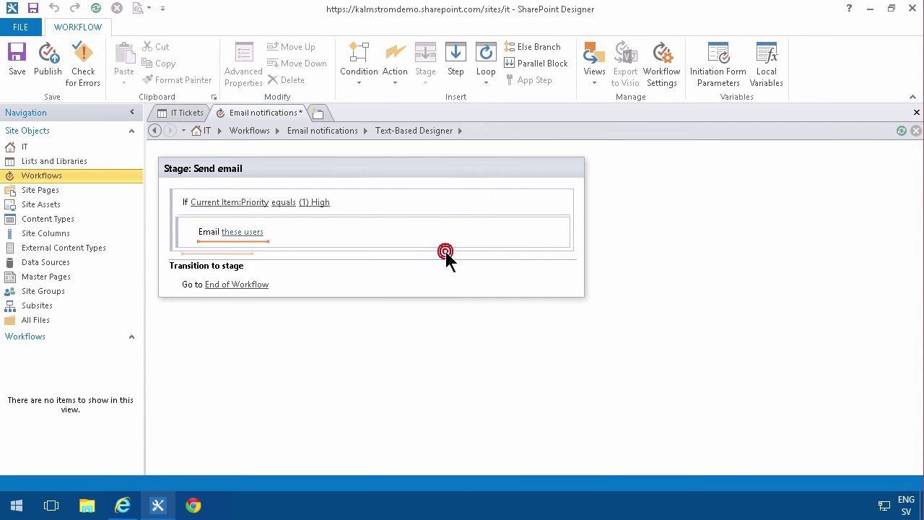
Address the email to the current item's Assigned To, returned as Email Address, and set its subject to "You have a new high prio ticket".
{"action": "left_click", "coordinate": [246, 233]}
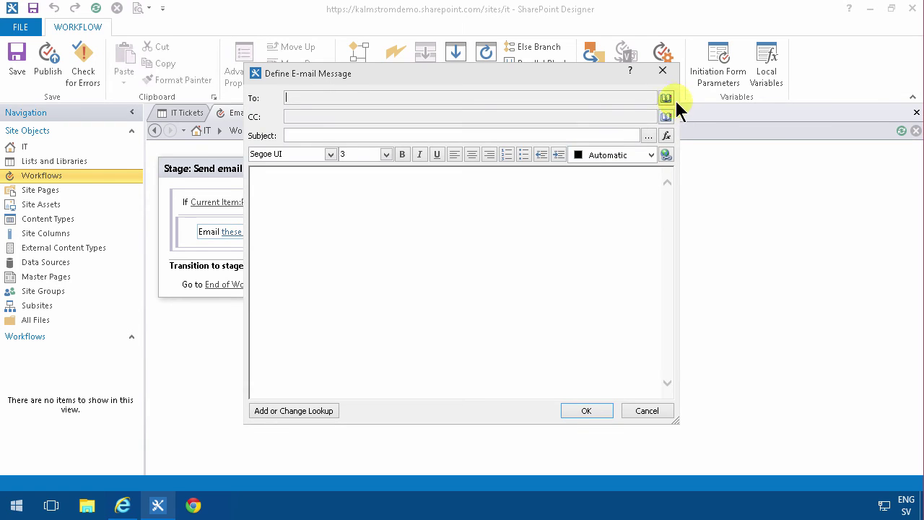
{"action": "left_click", "coordinate": [671, 97]}
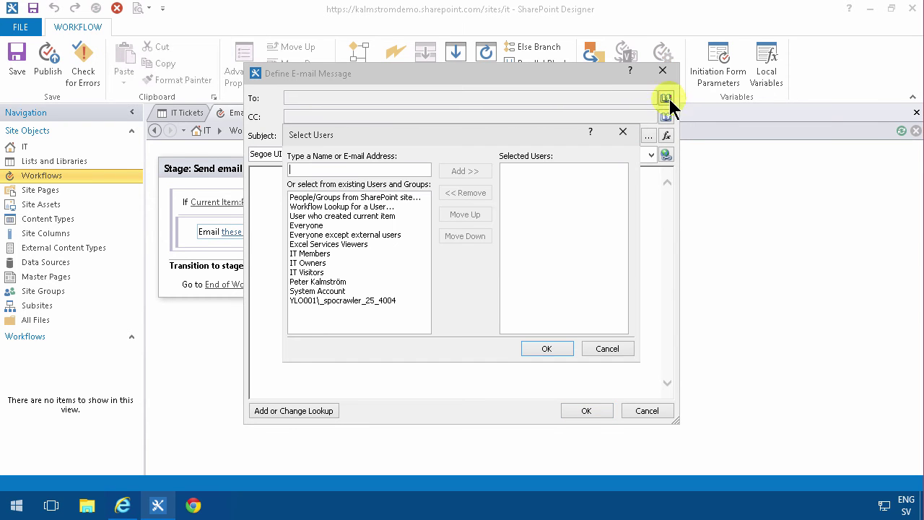
{"action": "left_click", "coordinate": [349, 207]}
{"action": "left_click", "coordinate": [465, 171]}
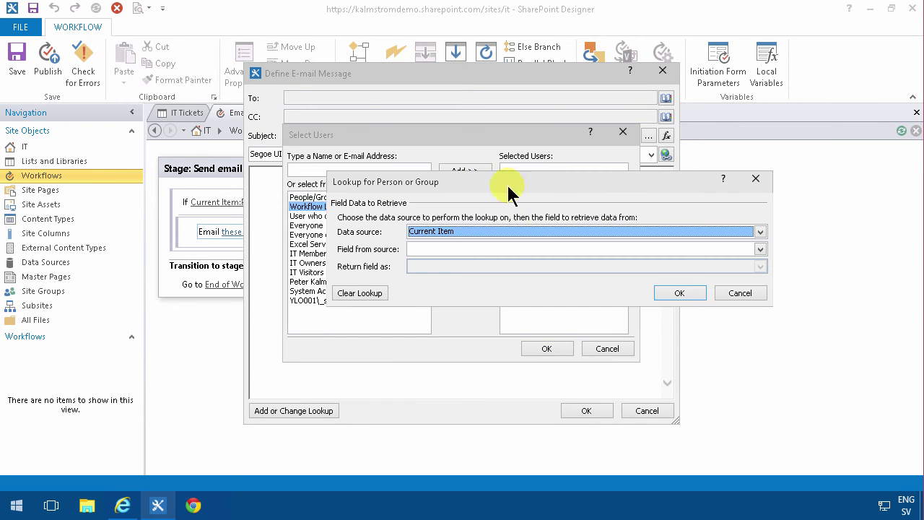
{"action": "left_click_drag", "start_coordinate": [500, 186], "coordinate": [515, 264]}
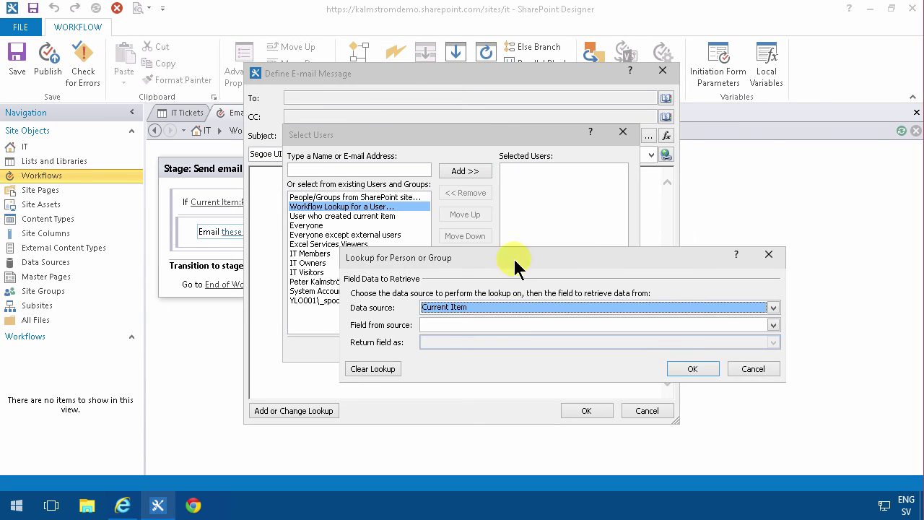
{"action": "left_click", "coordinate": [533, 324]}
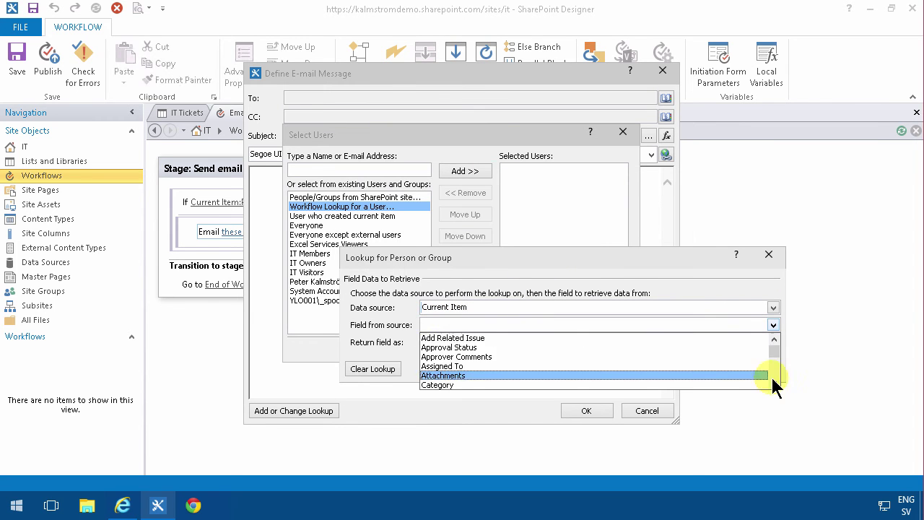
{"action": "left_click", "coordinate": [450, 366]}
{"action": "left_click", "coordinate": [478, 341]}
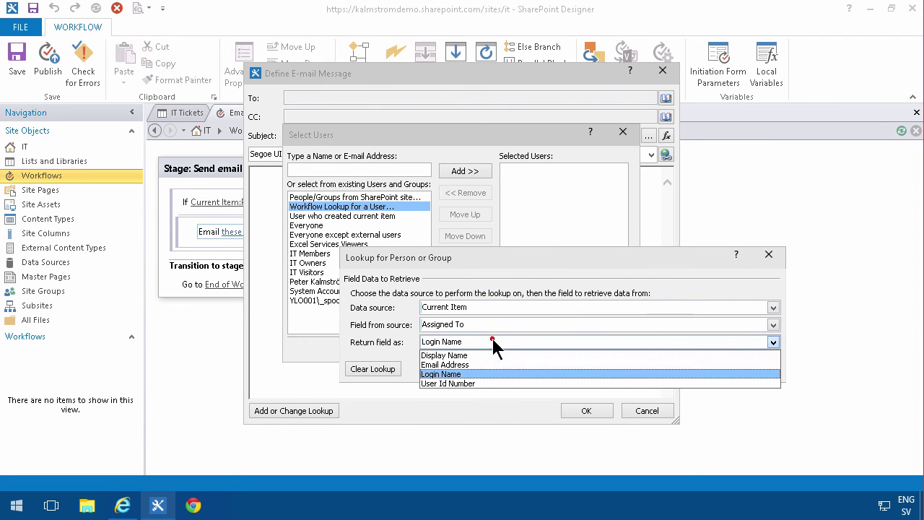
{"action": "left_click", "coordinate": [466, 365]}
{"action": "left_click", "coordinate": [690, 367]}
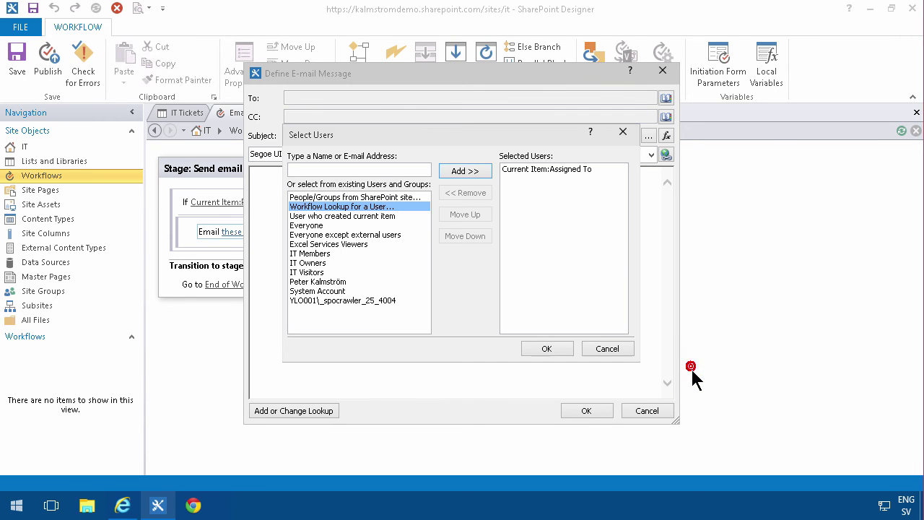
{"action": "left_click", "coordinate": [547, 349]}
{"action": "type", "text": "You have a new high prio ticket"}
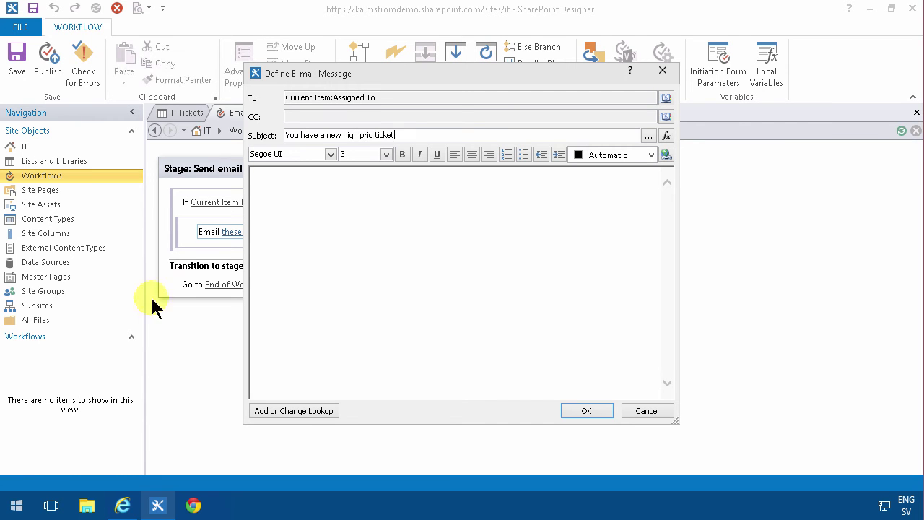
Switch to Internet Explorer and copy the link address of the My Issues view in the IT Tickets list.
{"action": "left_click", "coordinate": [122, 506]}
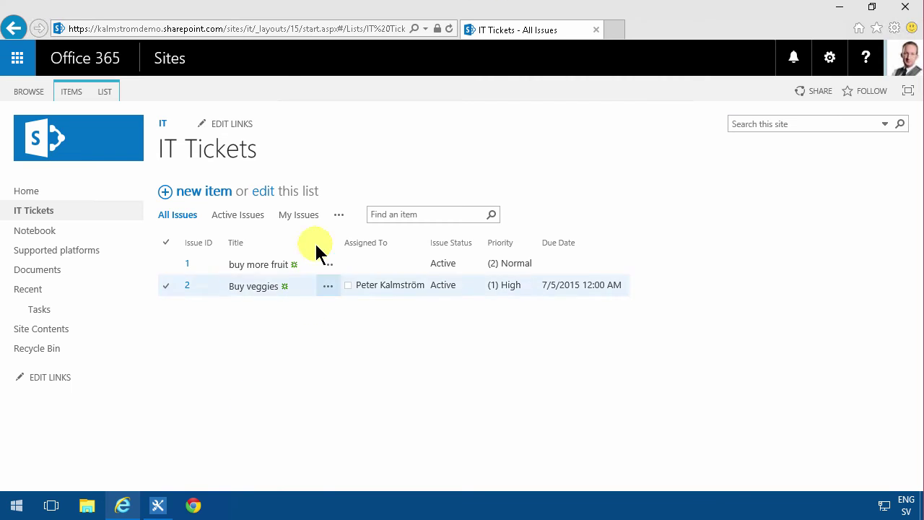
{"action": "left_click", "coordinate": [298, 215]}
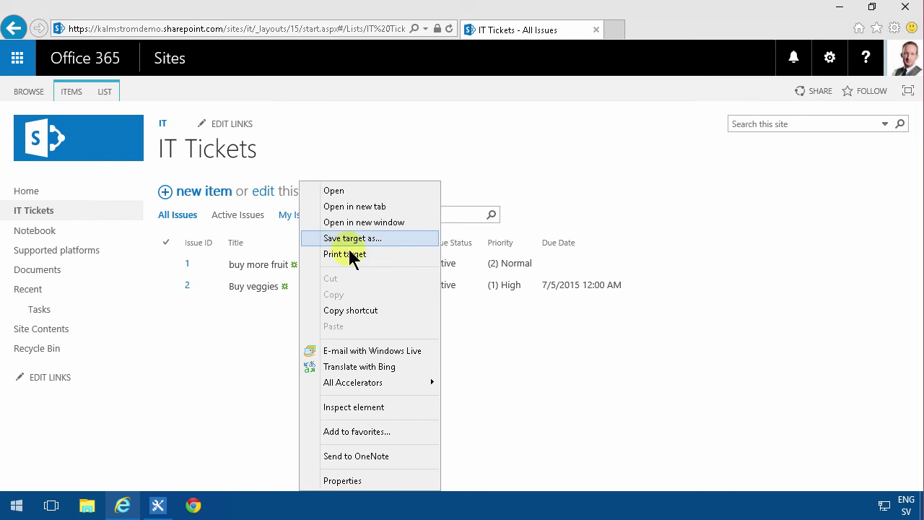
{"action": "left_click", "coordinate": [366, 311]}
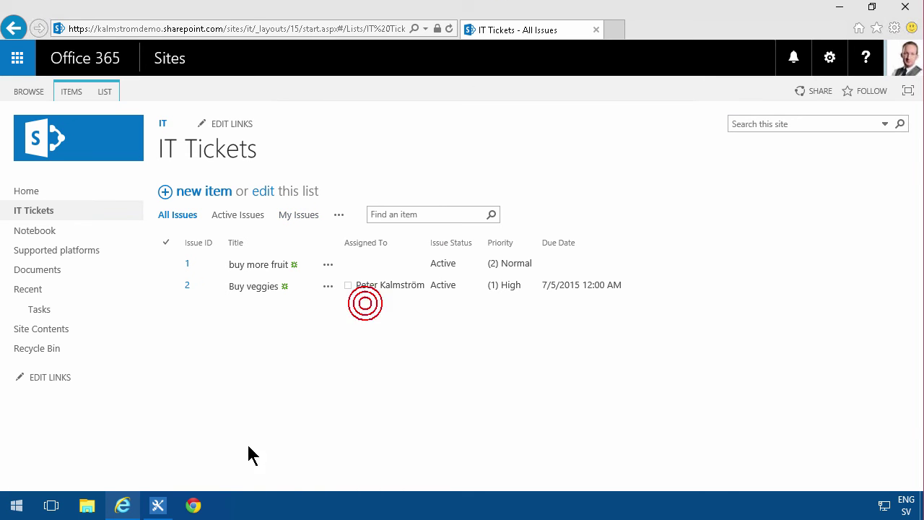
Back in SharePoint Designer, add a "Click here" hyperlink to the copied address in the email body and publish the workflow.
{"action": "left_click", "coordinate": [158, 506]}
{"action": "left_click", "coordinate": [390, 231]}
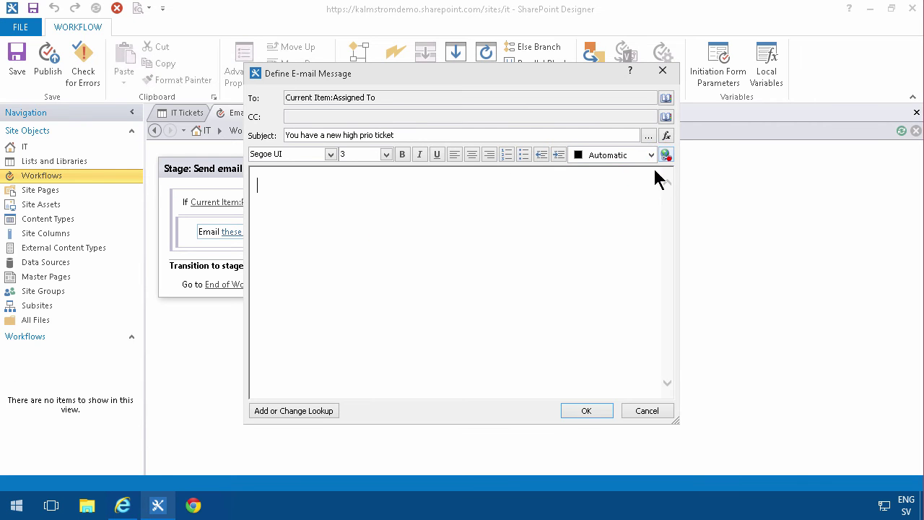
{"action": "left_click", "coordinate": [666, 155]}
{"action": "type", "text": "Click here"}
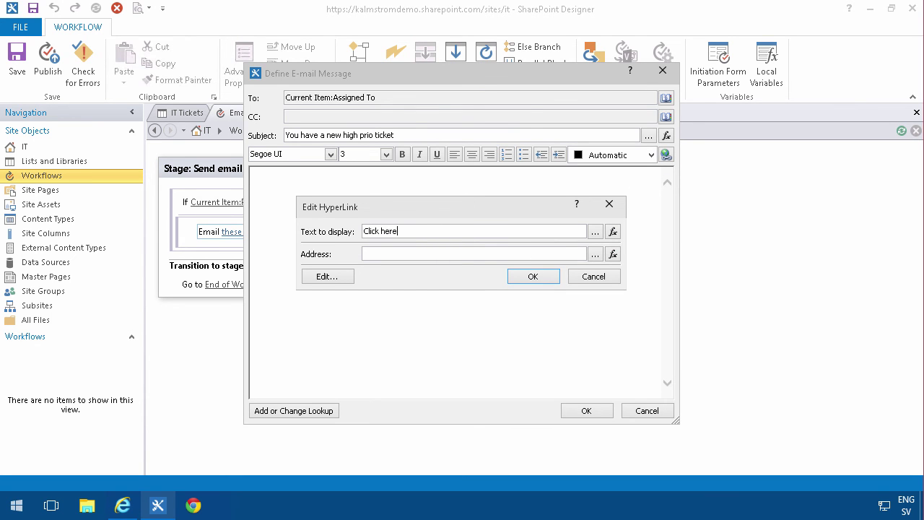
{"action": "key", "text": "Tab"}
{"action": "left_click", "coordinate": [447, 254]}
{"action": "key", "text": "ctrl+v"}
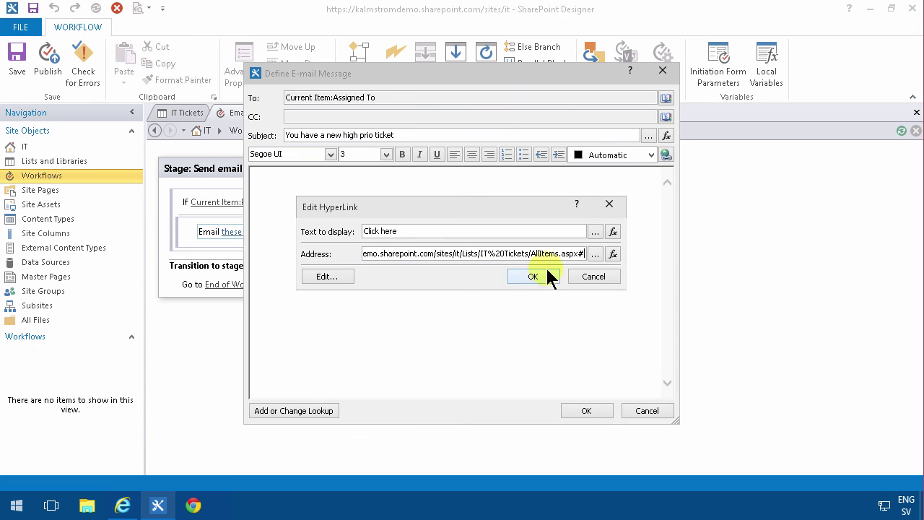
{"action": "left_click", "coordinate": [546, 277]}
{"action": "left_click", "coordinate": [597, 414]}
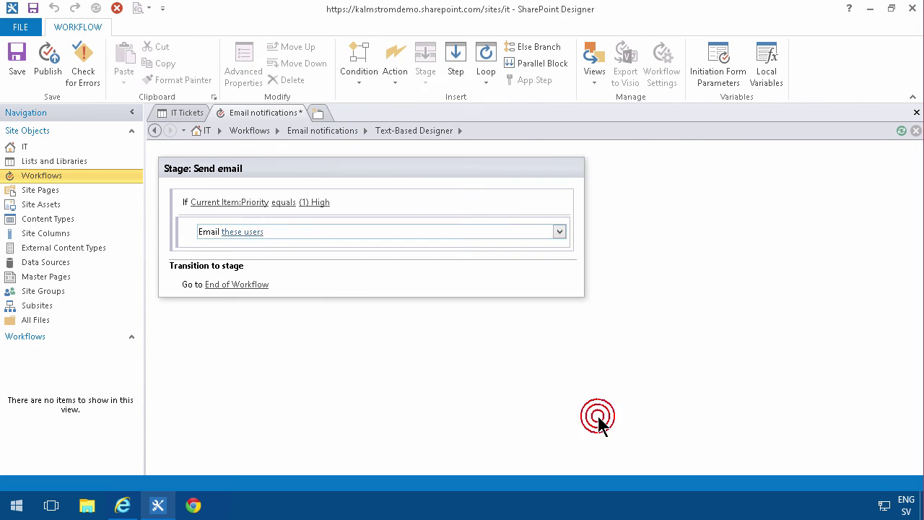
{"action": "left_click", "coordinate": [59, 65]}
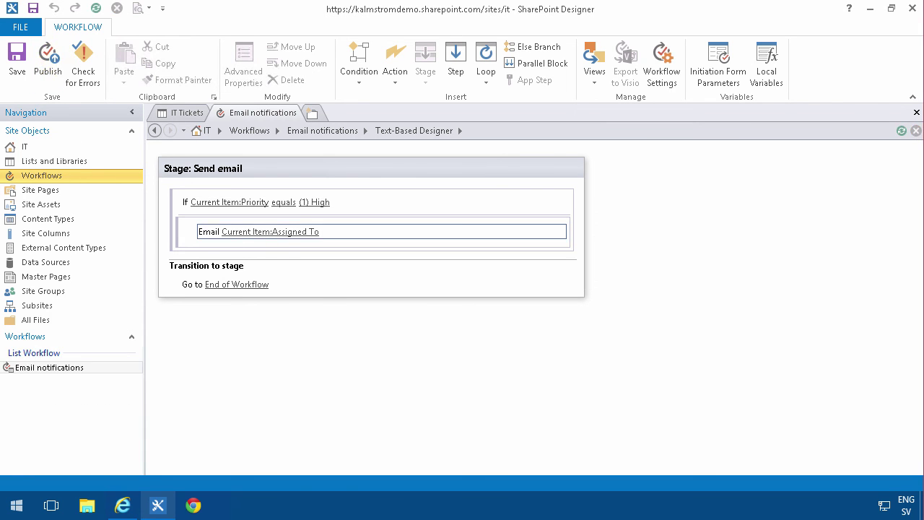
Switch to the IT Tickets list in Internet Explorer and set the "buy more fruit" ticket's priority to (1) High.
{"action": "left_click", "coordinate": [134, 512]}
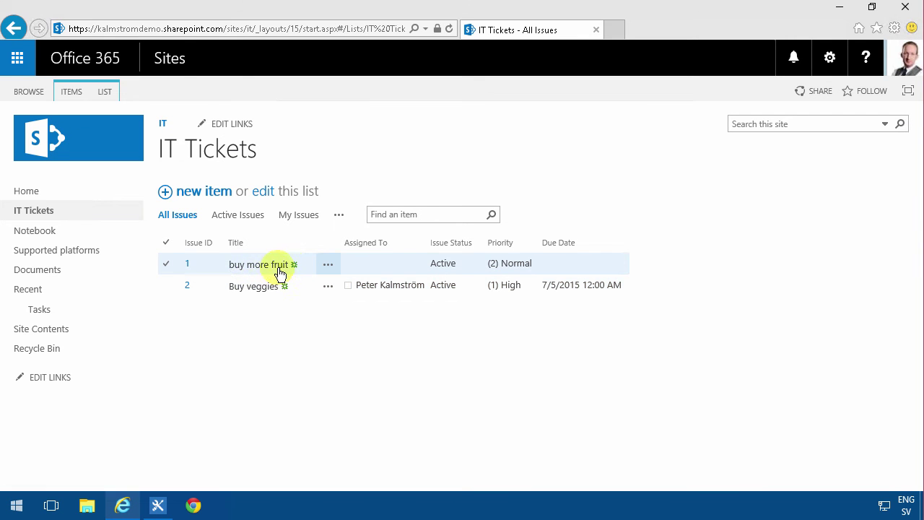
{"action": "left_click", "coordinate": [330, 266]}
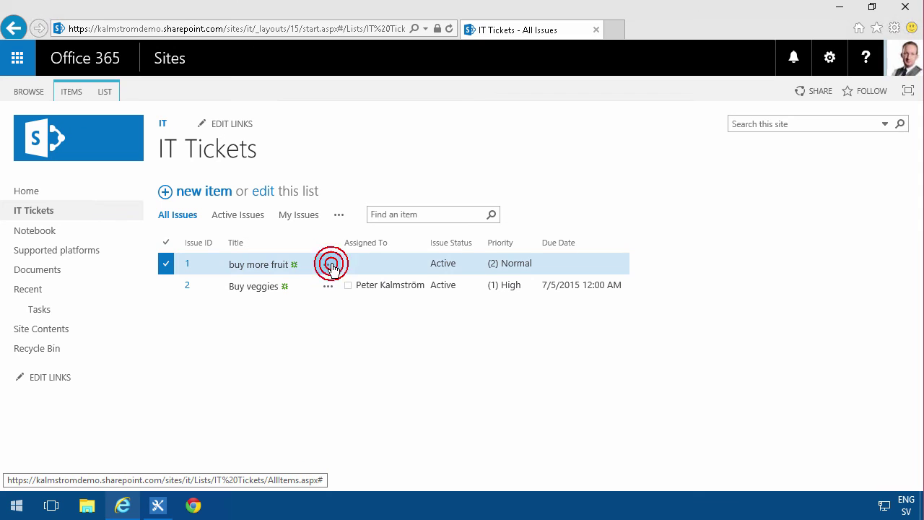
{"action": "left_click", "coordinate": [364, 284]}
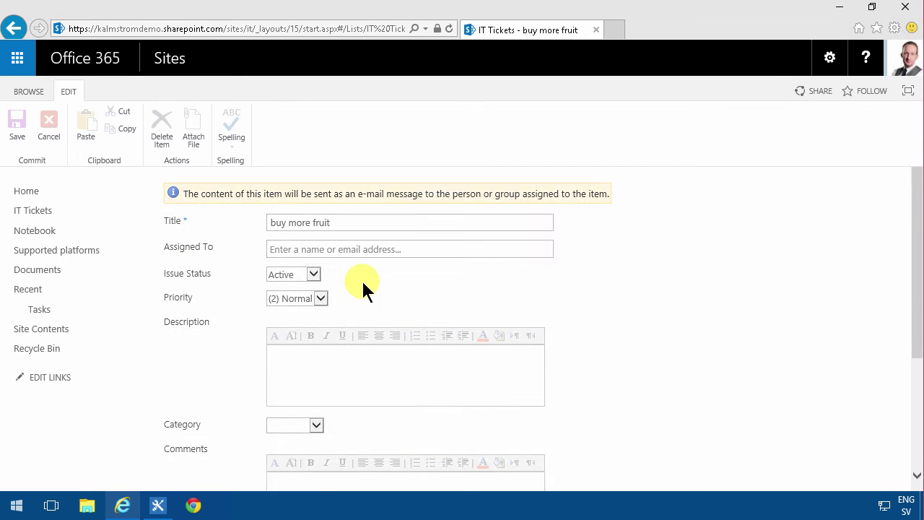
{"action": "left_click", "coordinate": [317, 296]}
{"action": "left_click", "coordinate": [294, 287]}
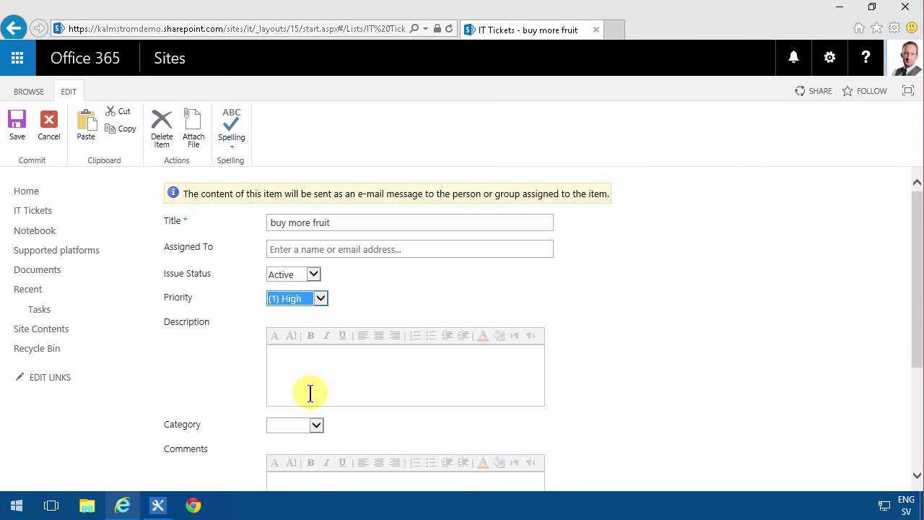
Assign the "buy more fruit" ticket to the site user by name and save the item.
{"action": "left_click", "coordinate": [301, 248]}
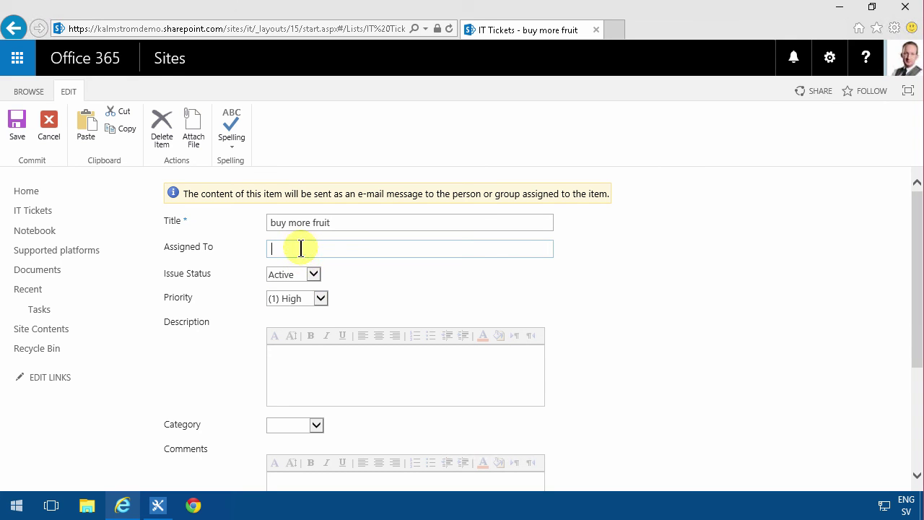
{"action": "type", "text": "peter"}
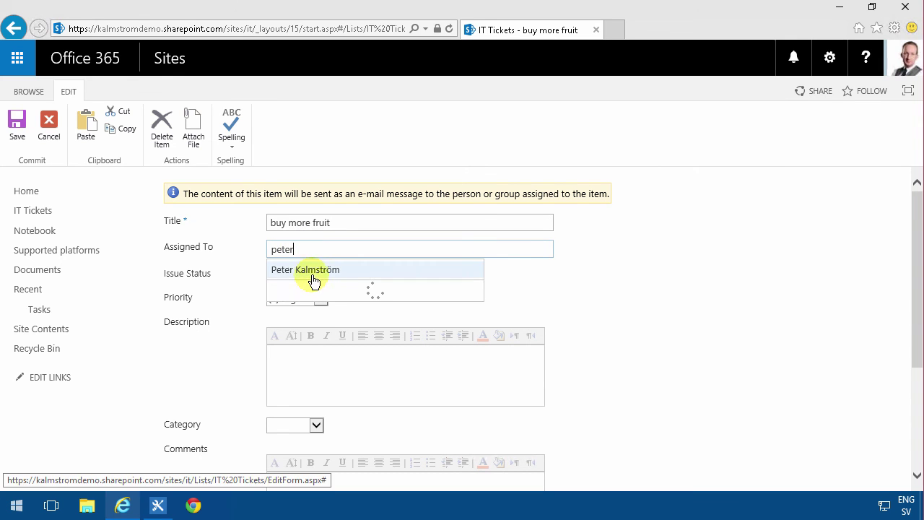
{"action": "left_click", "coordinate": [312, 270]}
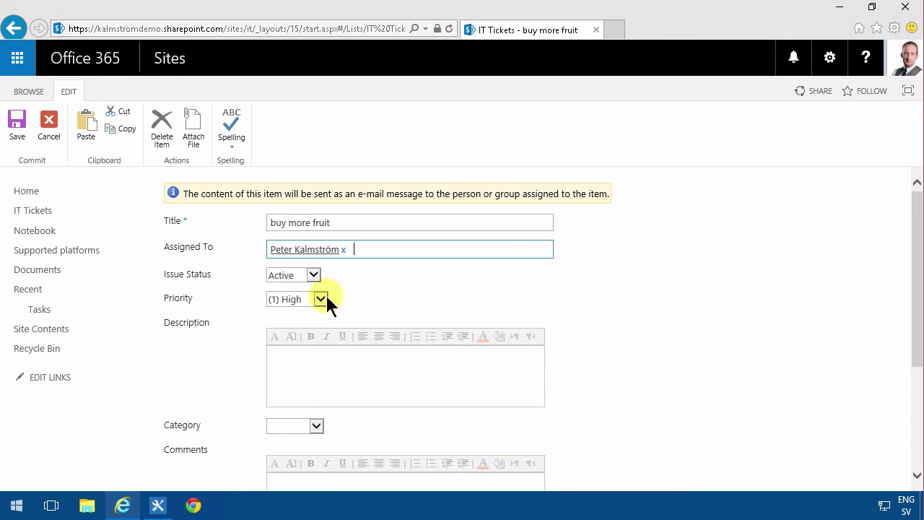
{"action": "left_click", "coordinate": [20, 122]}
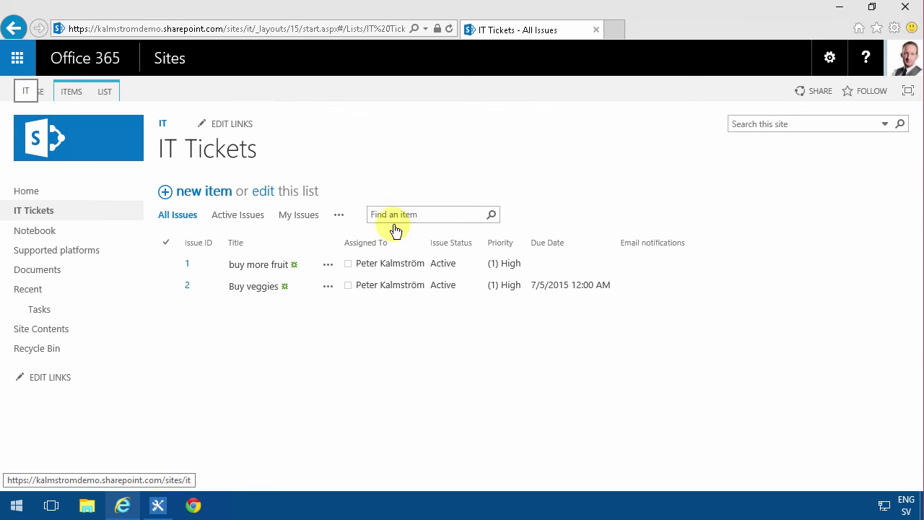
Open Office 365 Mail in a new browser tab and read the "You have a new high prio ticket" message.
{"action": "left_click", "coordinate": [17, 58]}
{"action": "right_click", "coordinate": [92, 135]}
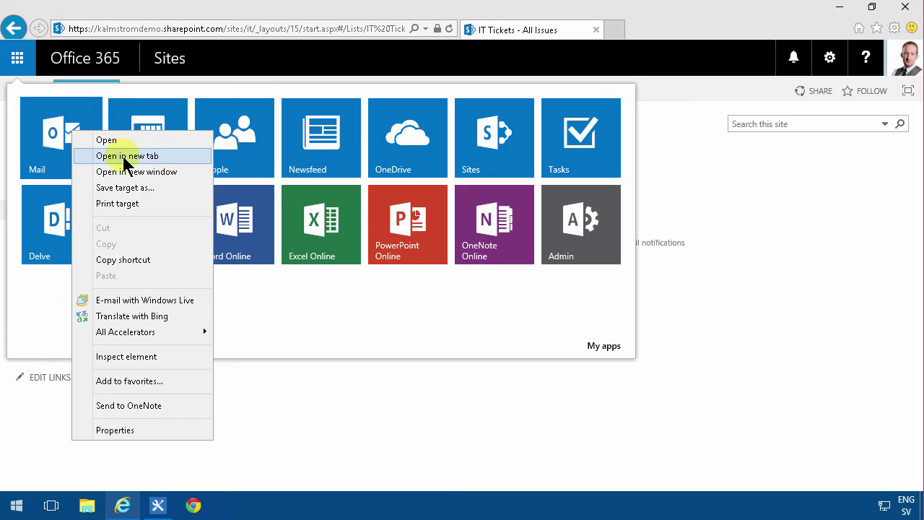
{"action": "left_click", "coordinate": [124, 153]}
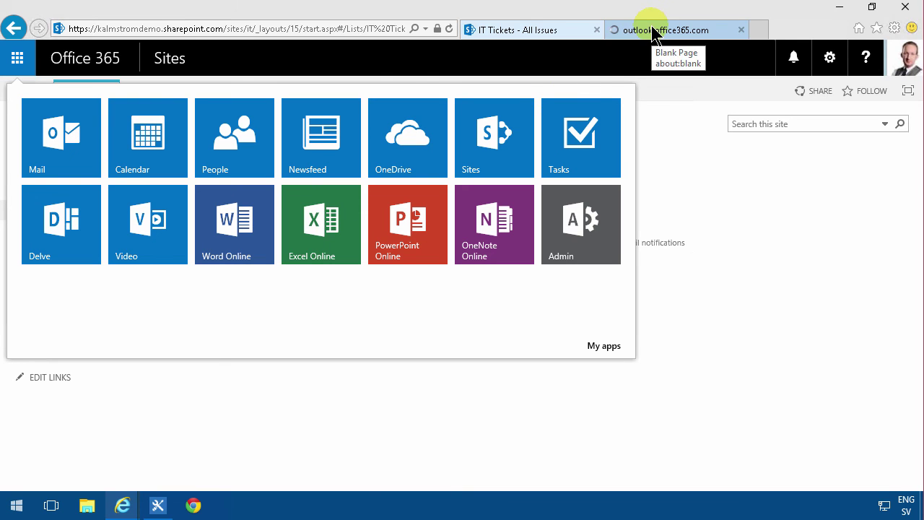
{"action": "left_click", "coordinate": [653, 29]}
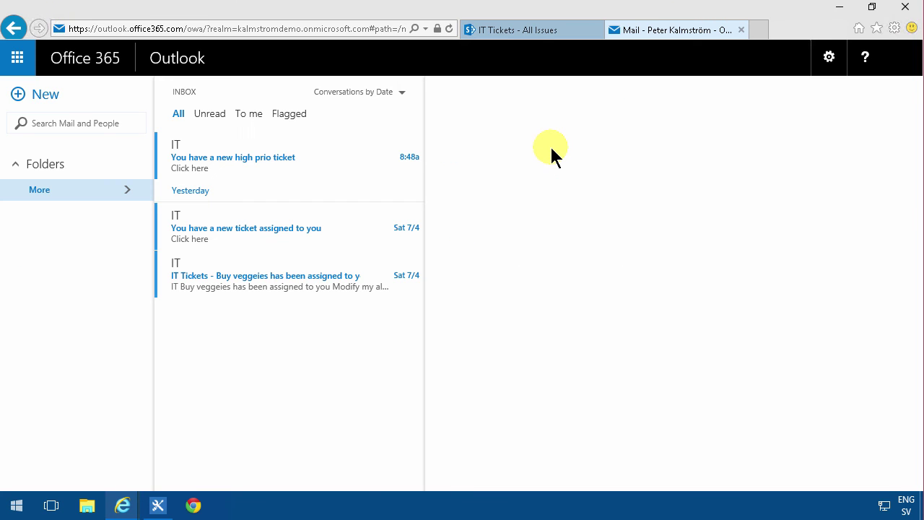
{"action": "left_click", "coordinate": [339, 166]}
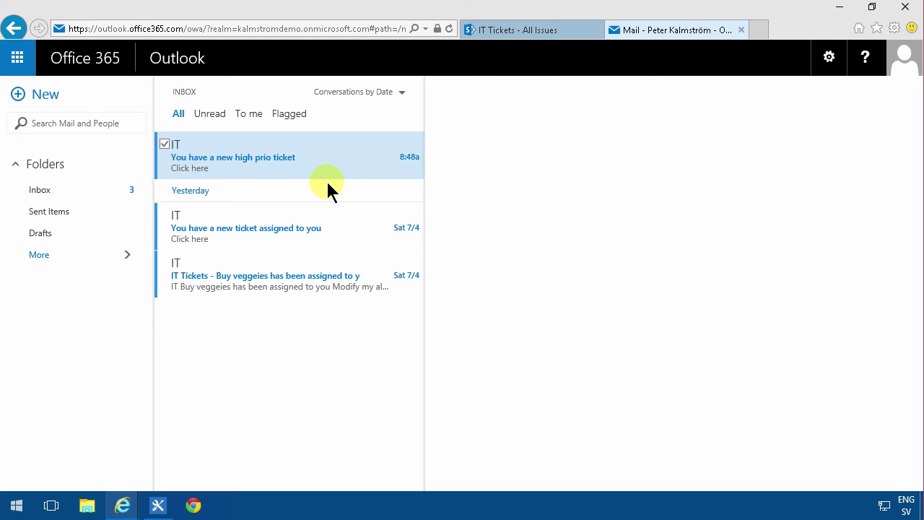
{"action": "left_click", "coordinate": [325, 177]}
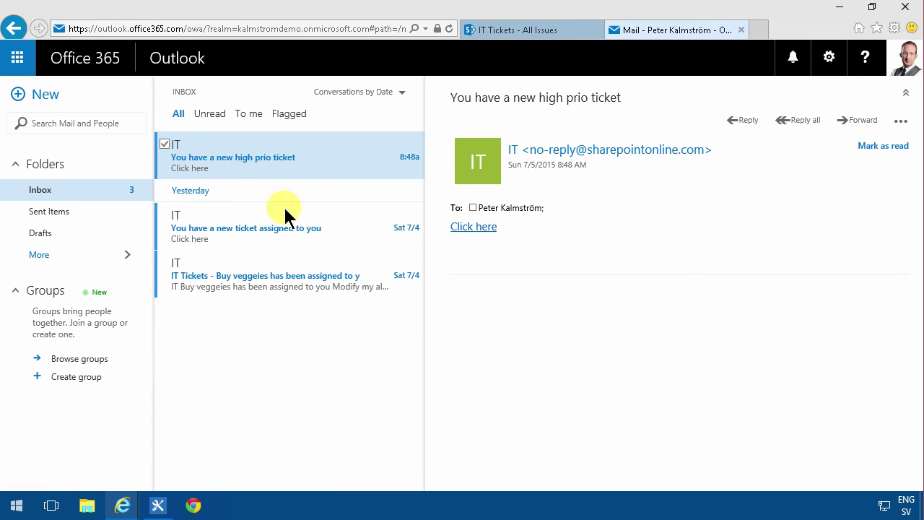
Switch back to SharePoint Designer and open the choice of designer views for the Email notifications workflow.
{"action": "left_click", "coordinate": [163, 504]}
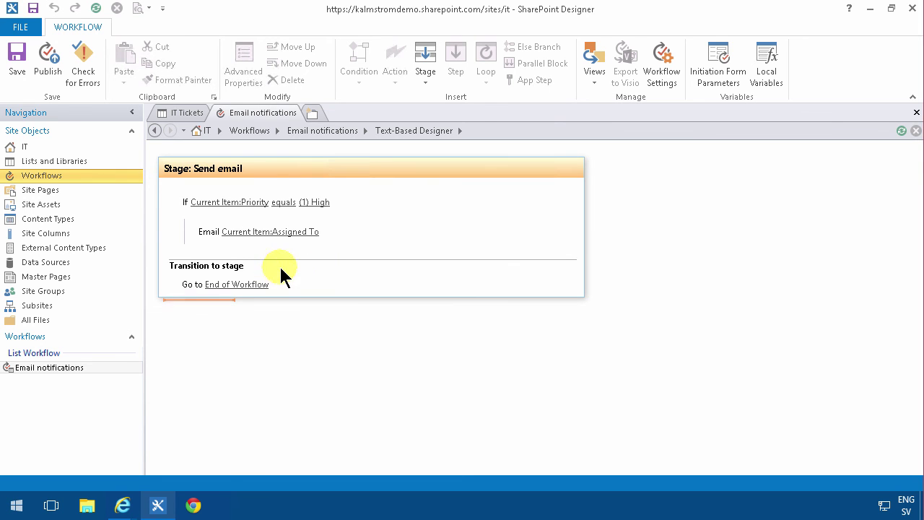
{"action": "left_click", "coordinate": [211, 284]}
{"action": "left_click", "coordinate": [594, 81]}
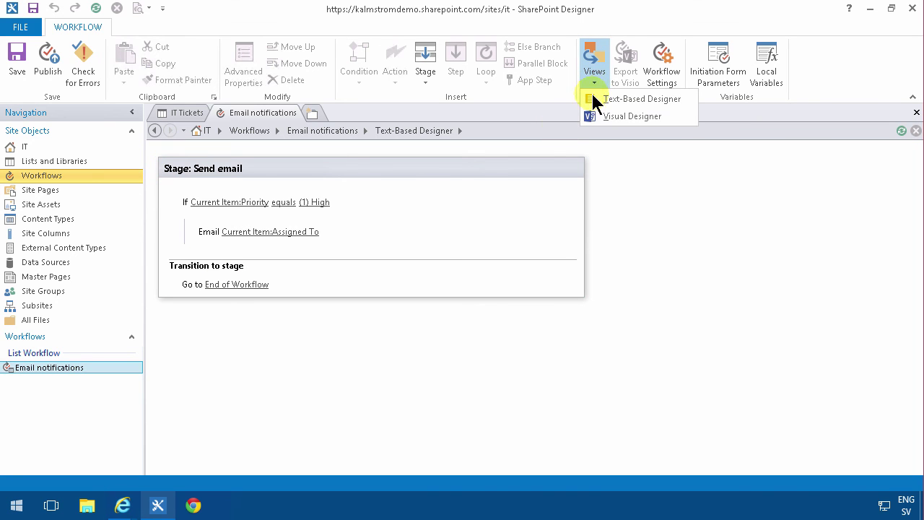